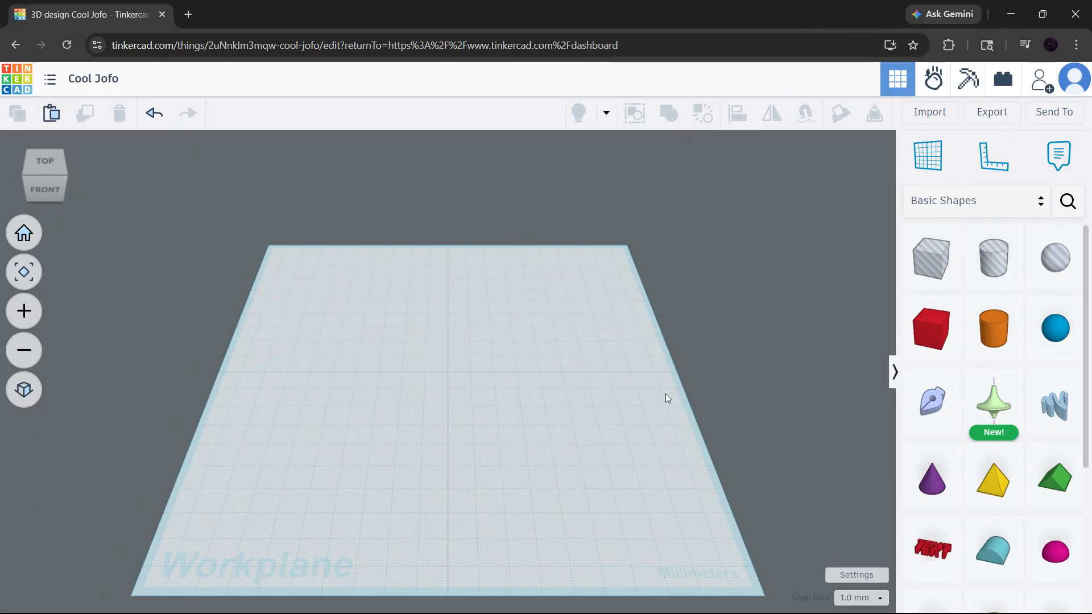
# Import the file Powerful Curcan-Luulia.stl into the design in millimetres at 100% scale
pyautogui.click(923, 111)
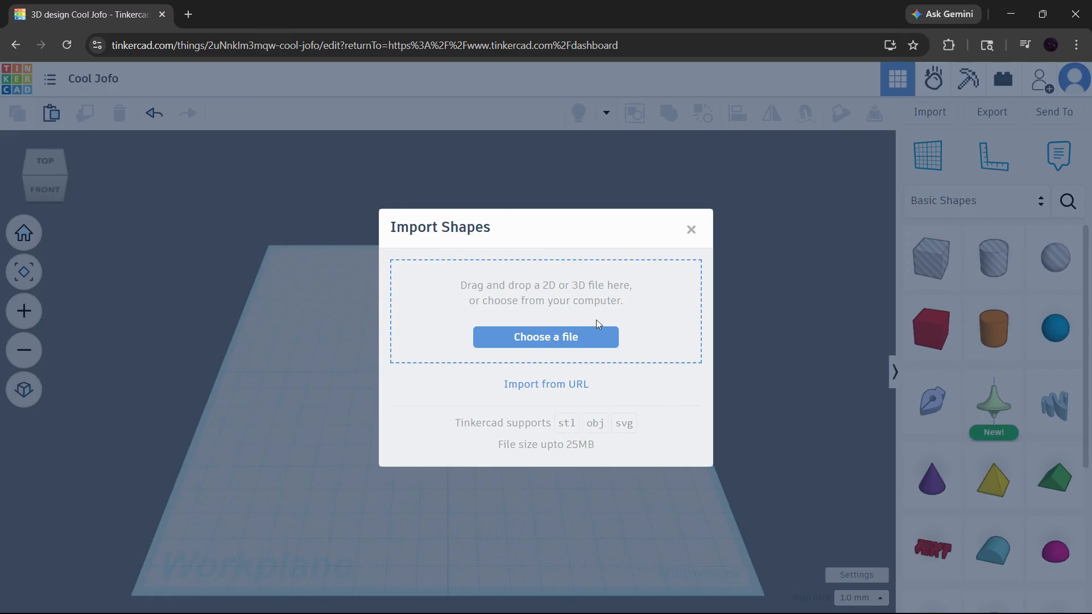
pyautogui.click(548, 339)
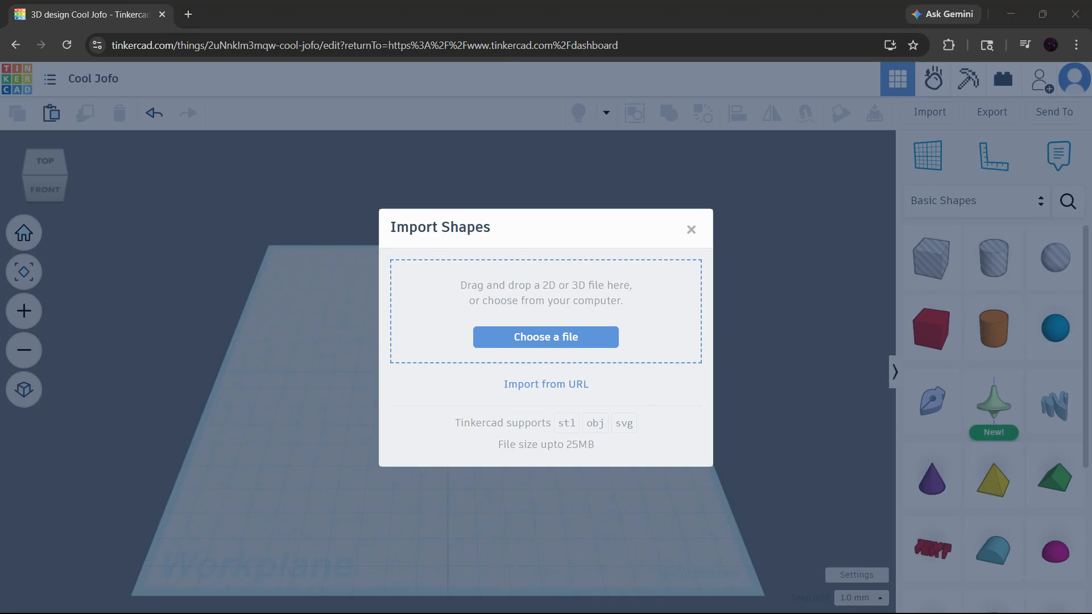
pyautogui.press('Return')
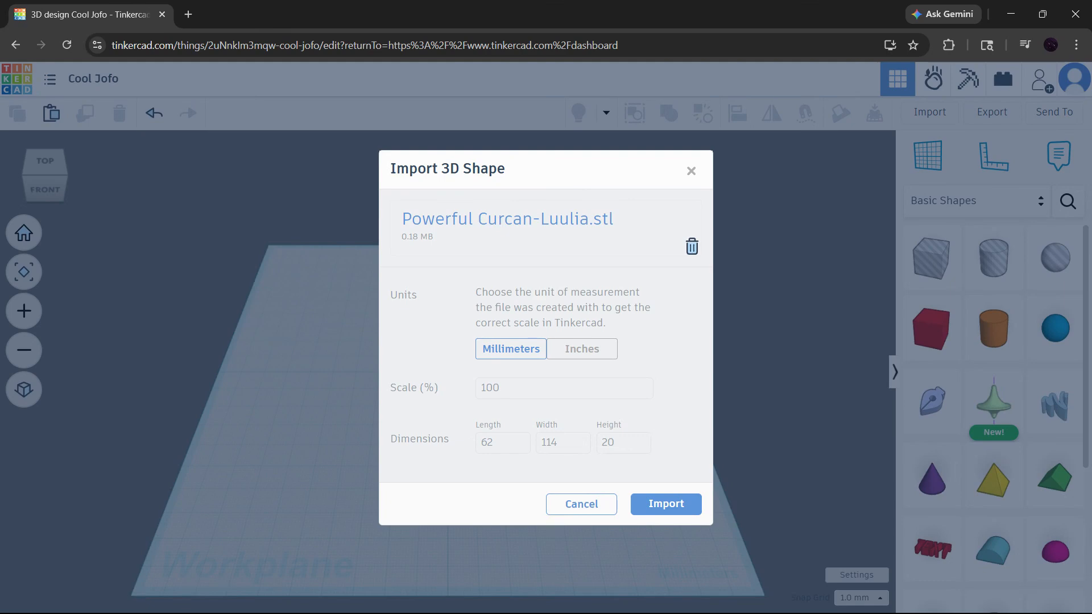
pyautogui.click(661, 510)
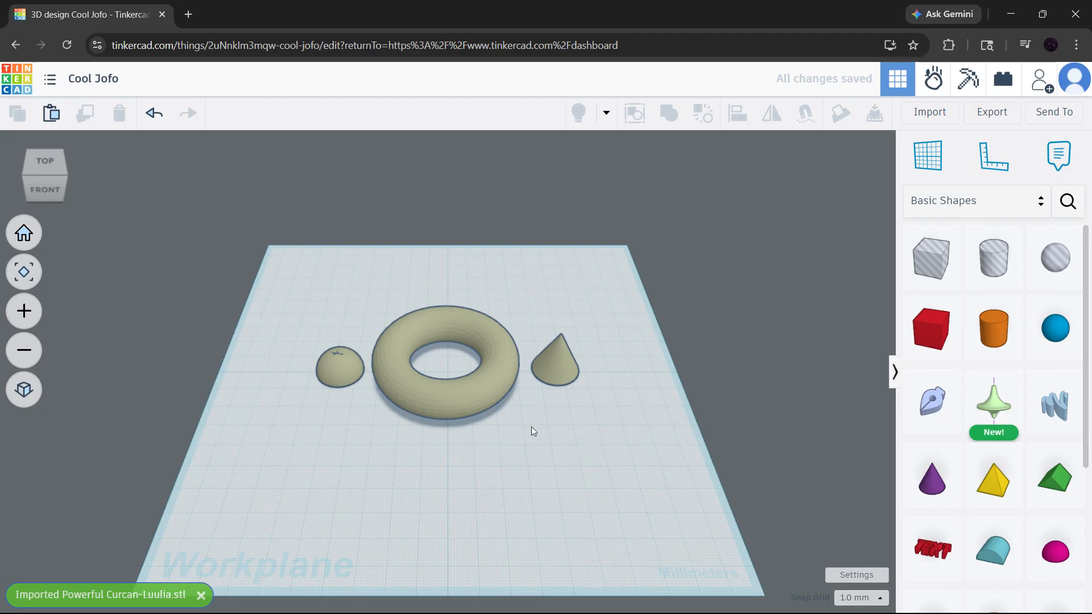
pyautogui.scroll(4, 455, 274)
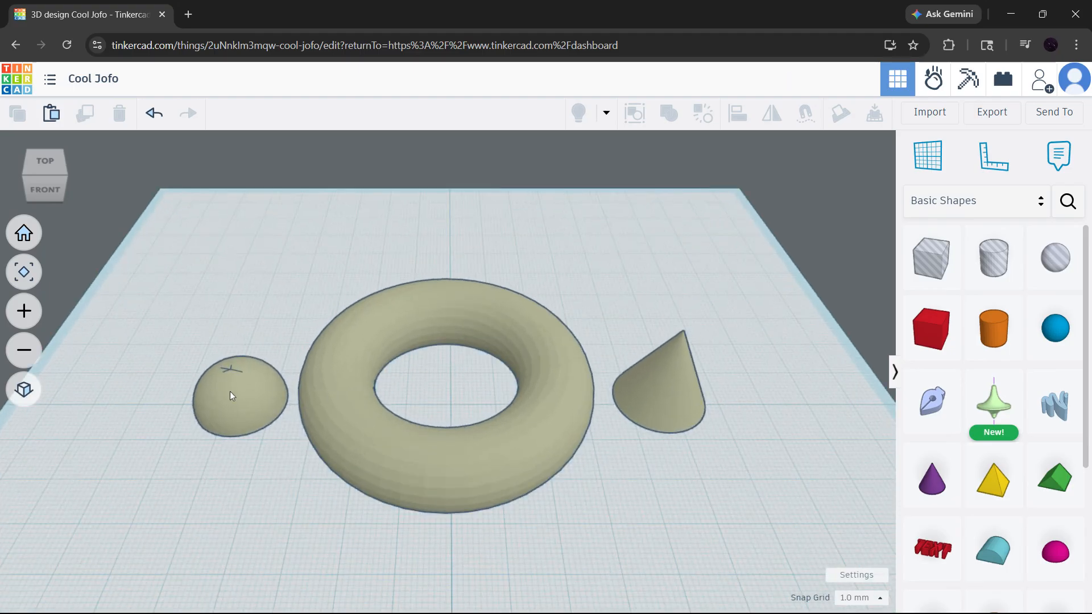
pyautogui.click(280, 397)
pyautogui.scroll(1, 279, 396)
pyautogui.moveTo(279, 397); pyautogui.dragTo(229, 403)
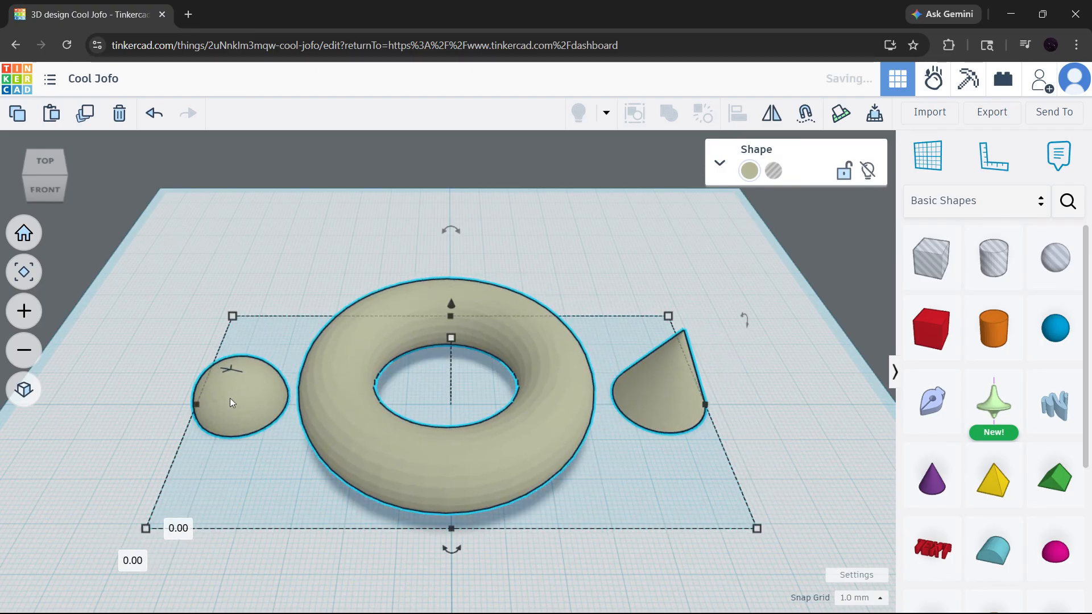
pyautogui.click(626, 236)
pyautogui.scroll(-2, 617, 335)
pyautogui.scroll(-3, 618, 338)
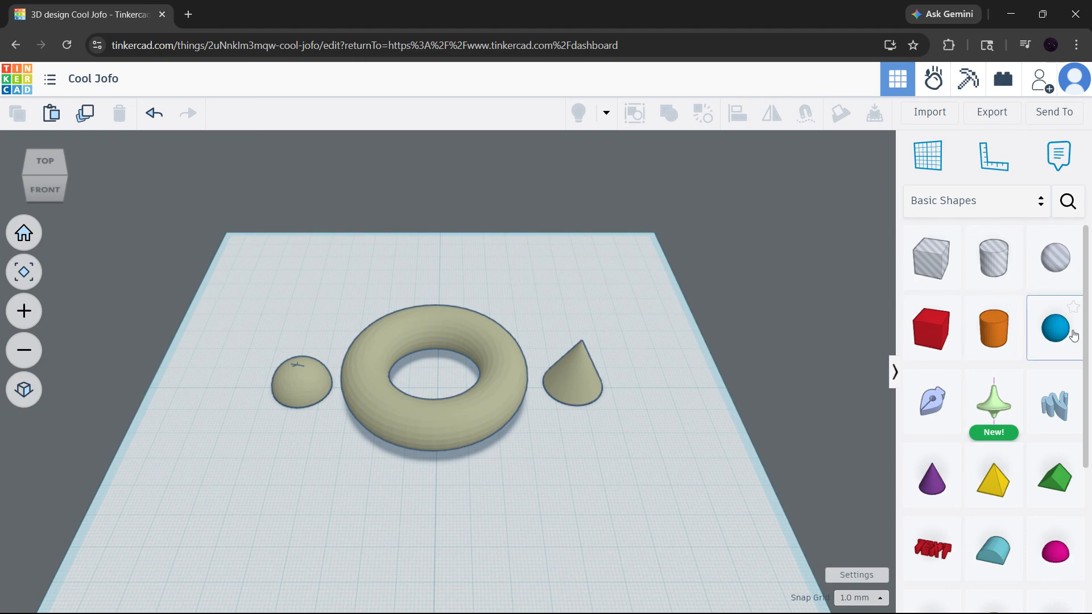
# Add a sphere and centre it inside the ring's hole
pyautogui.moveTo(992, 338); pyautogui.dragTo(437, 386)
pyautogui.moveTo(507, 318); pyautogui.dragTo(512, 421, button='right')
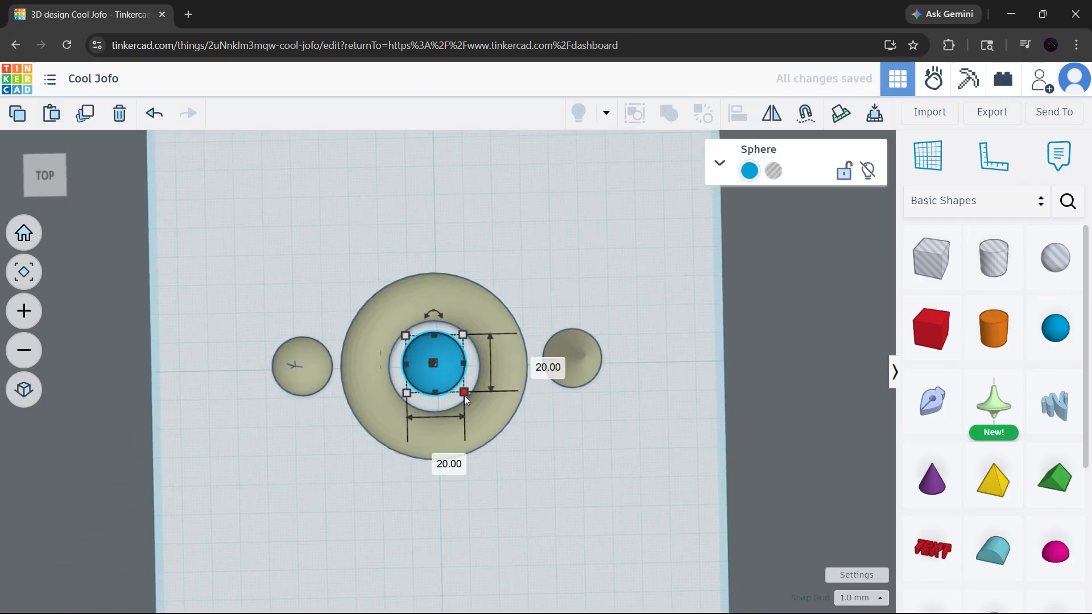
pyautogui.moveTo(446, 373); pyautogui.dragTo(482, 403)
pyautogui.click(541, 283)
pyautogui.moveTo(541, 283); pyautogui.dragTo(478, 302, button='right')
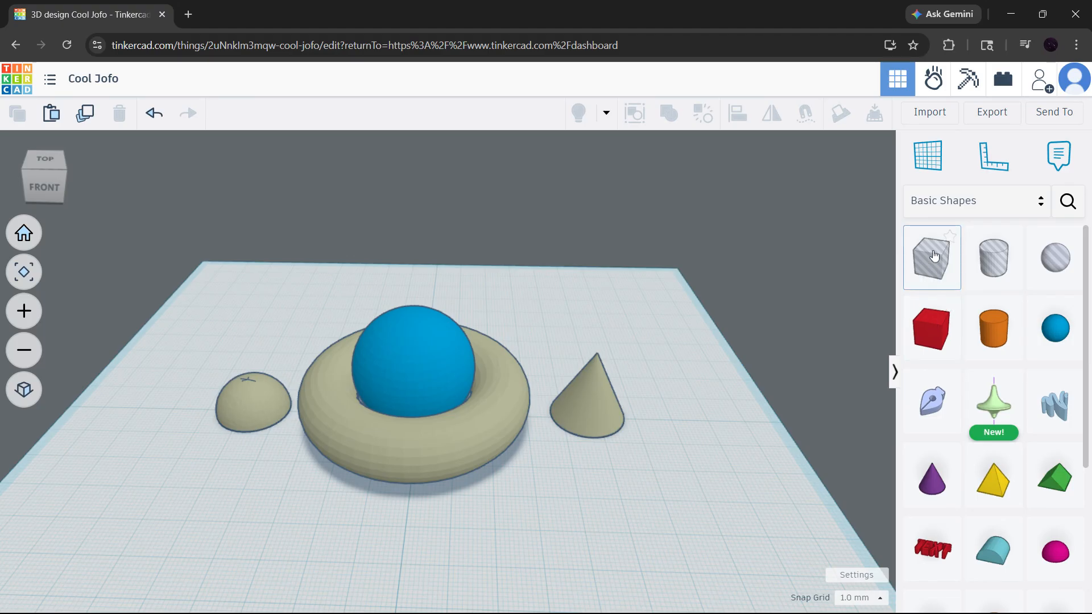
# Place a box hole over the cone beside the ring
pyautogui.moveTo(934, 256); pyautogui.dragTo(596, 427)
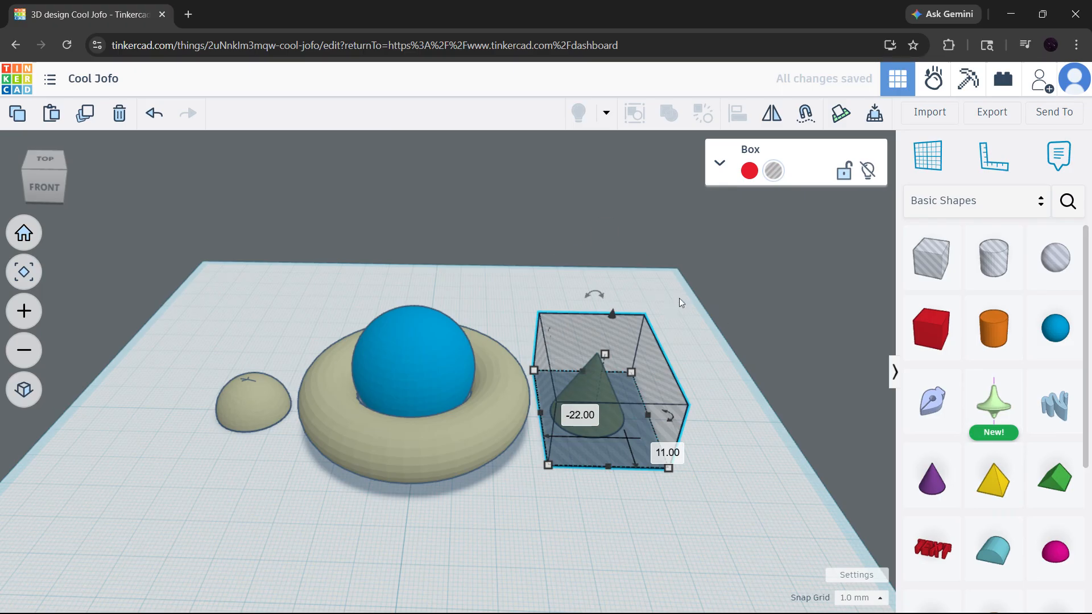
pyautogui.click(685, 255)
pyautogui.moveTo(751, 537); pyautogui.dragTo(146, 262)
pyautogui.moveTo(557, 274); pyautogui.dragTo(582, 281, button='right')
pyautogui.click(723, 366)
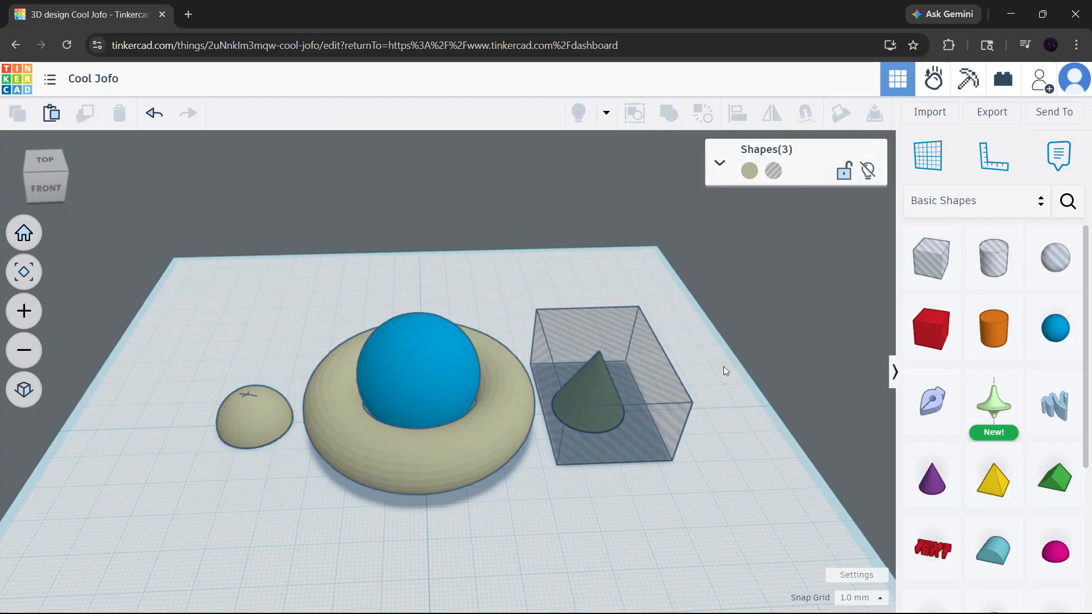
# Place a second box hole over the dome on the other side of the ring
pyautogui.click(637, 429)
pyautogui.moveTo(643, 421)
pyautogui.mouseDown()
pyautogui.moveTo(634, 436)
pyautogui.moveTo(612, 429)
pyautogui.moveTo(645, 430)
pyautogui.mouseUp()
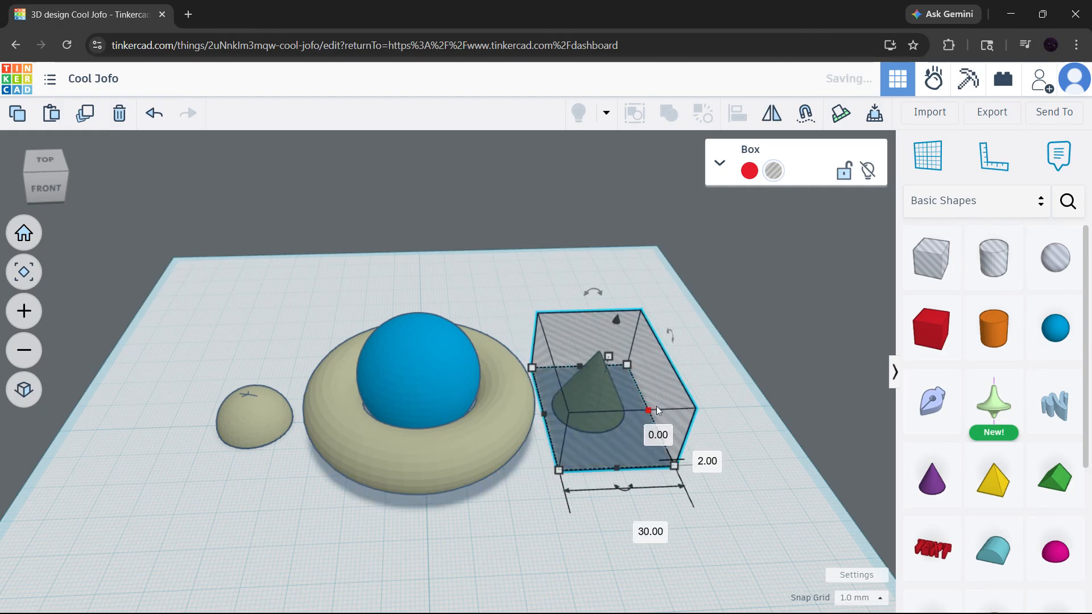
pyautogui.moveTo(689, 388); pyautogui.dragTo(224, 420)
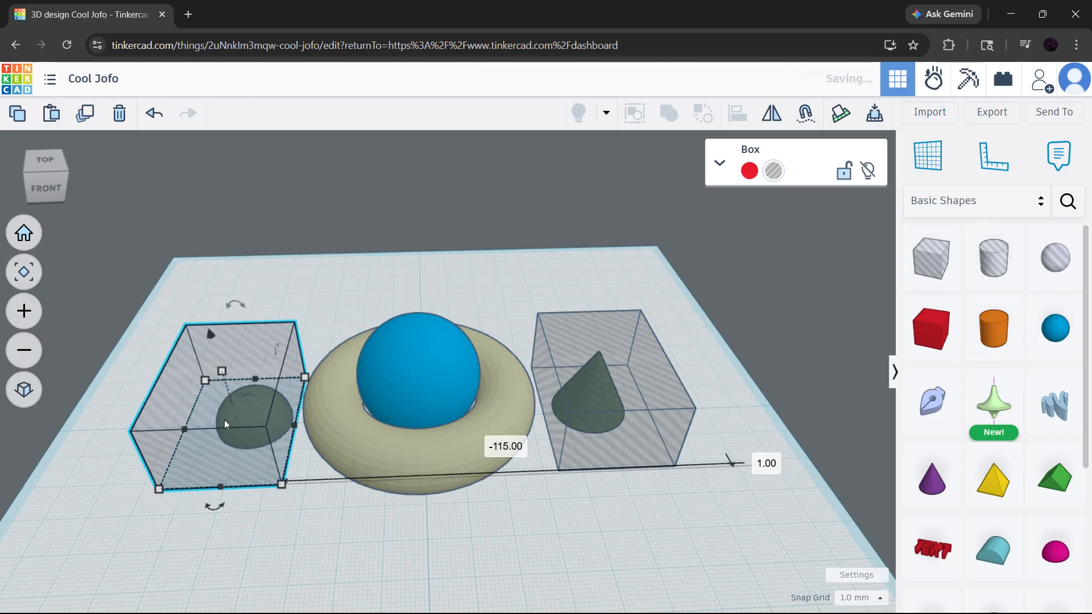
pyautogui.moveTo(417, 431); pyautogui.dragTo(524, 474, button='right')
pyautogui.scroll(-3, 486, 440)
pyautogui.click(674, 495)
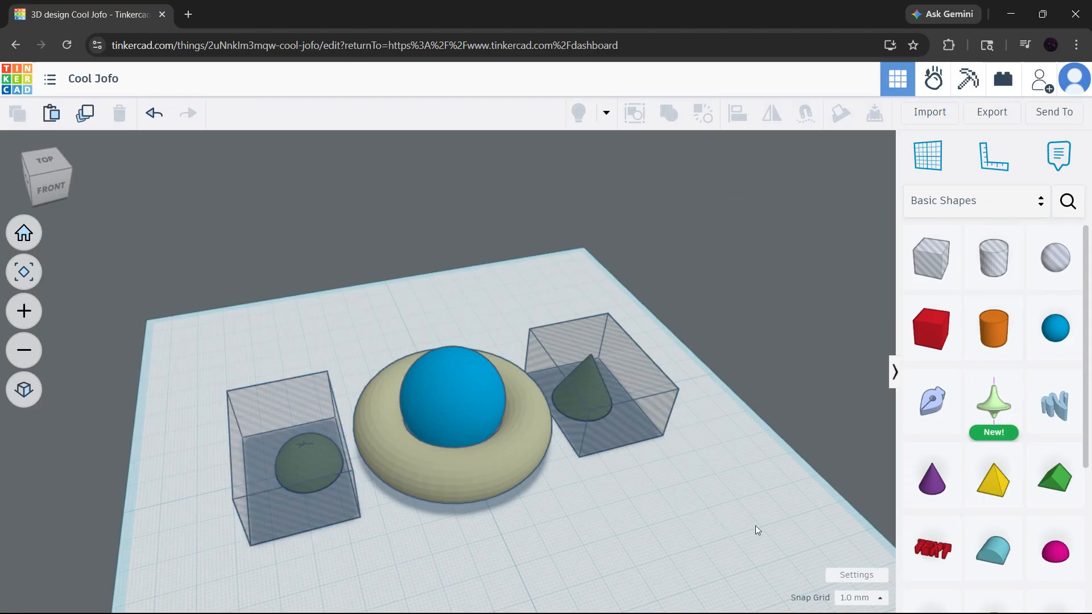
# Select all shapes and group them so the box holes cut away the cone and dome
pyautogui.moveTo(746, 539); pyautogui.dragTo(151, 283)
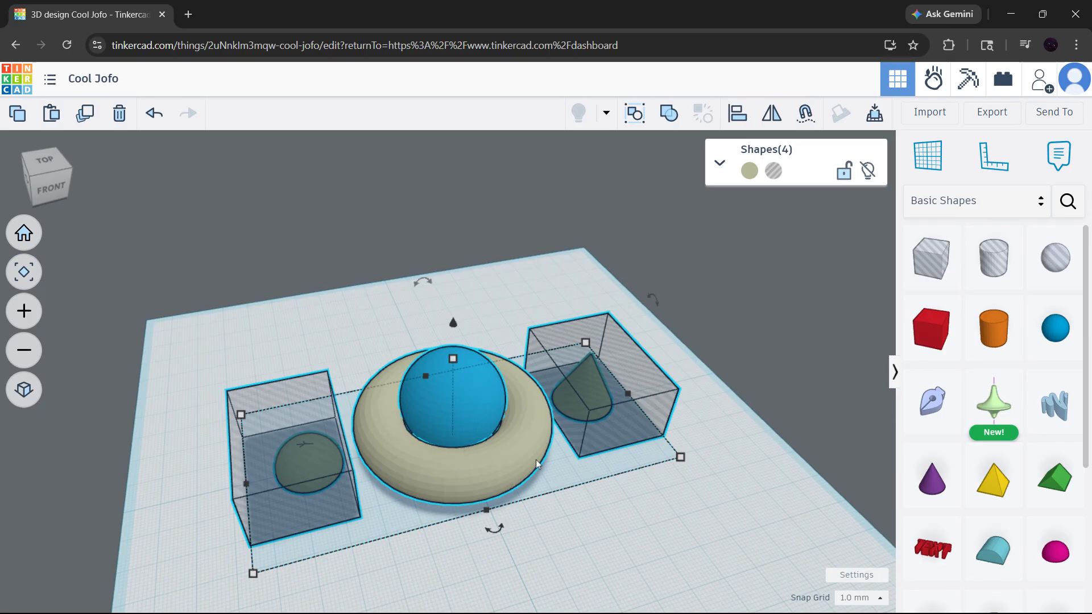
pyautogui.click(675, 117)
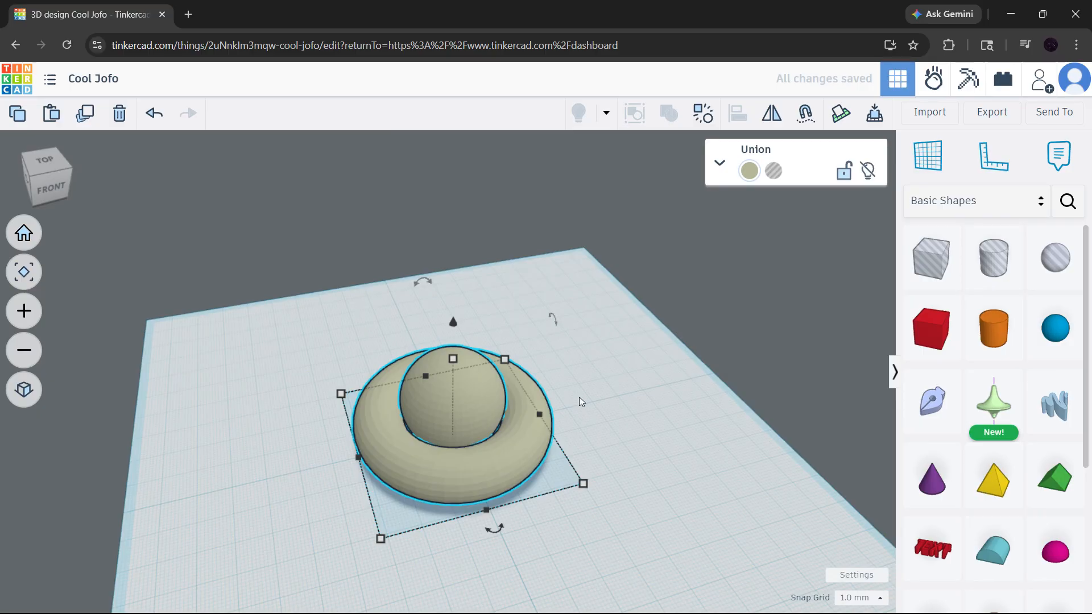
pyautogui.click(605, 326)
pyautogui.moveTo(549, 376); pyautogui.dragTo(537, 407, button='right')
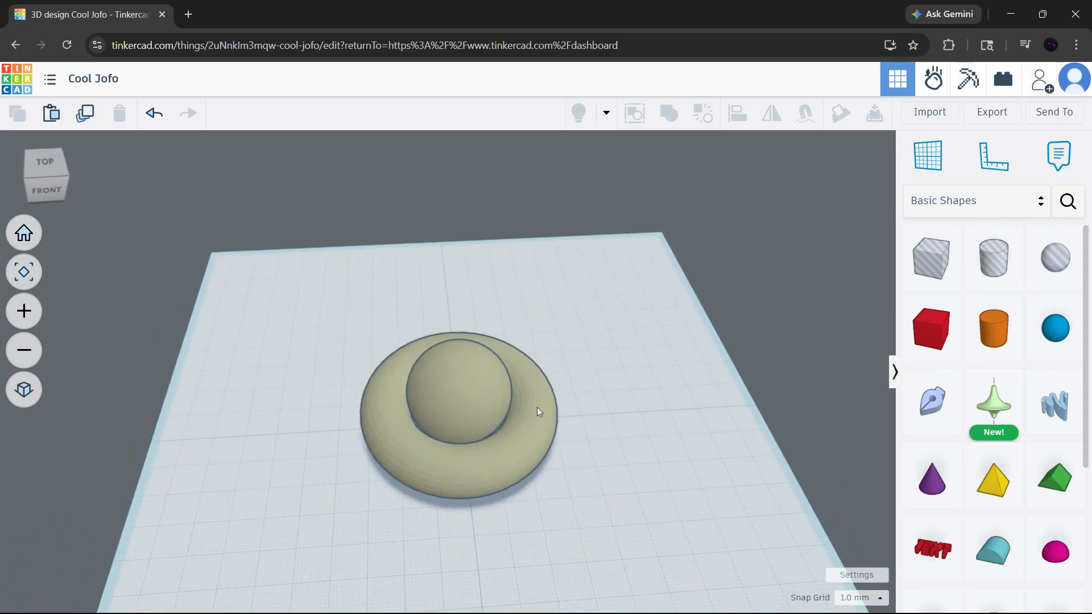
# Colour the grouped shape orange from the preset solid colours
pyautogui.click(537, 407)
pyautogui.click(750, 171)
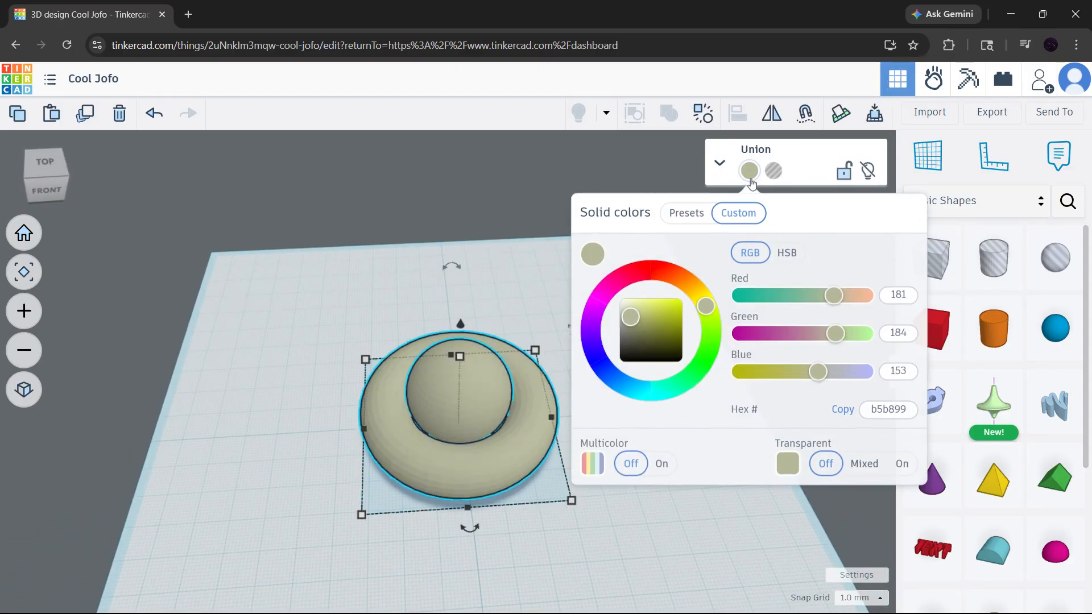
pyautogui.click(696, 219)
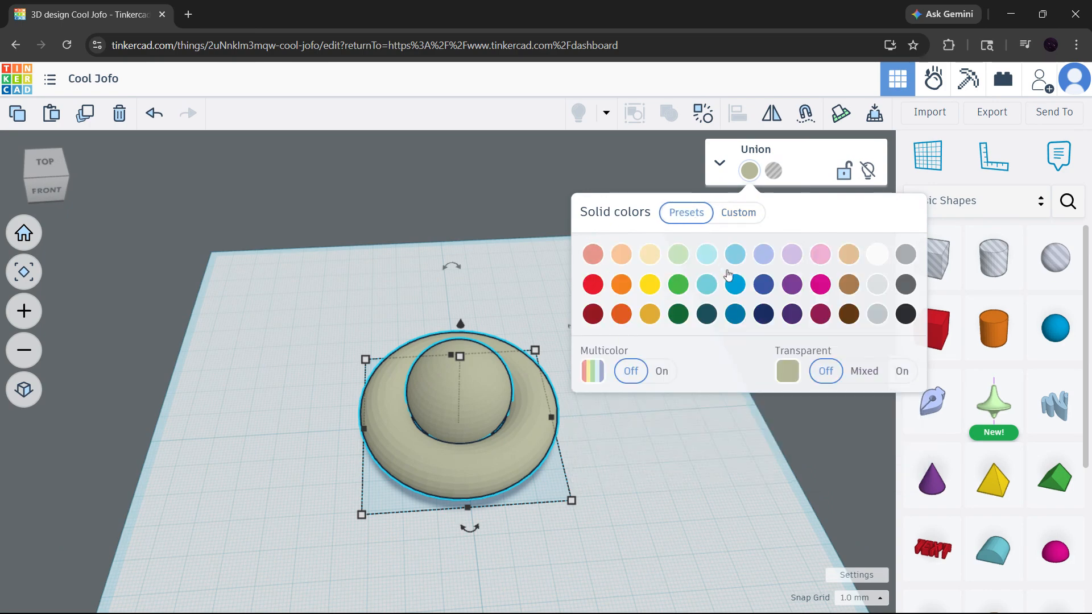
pyautogui.click(656, 290)
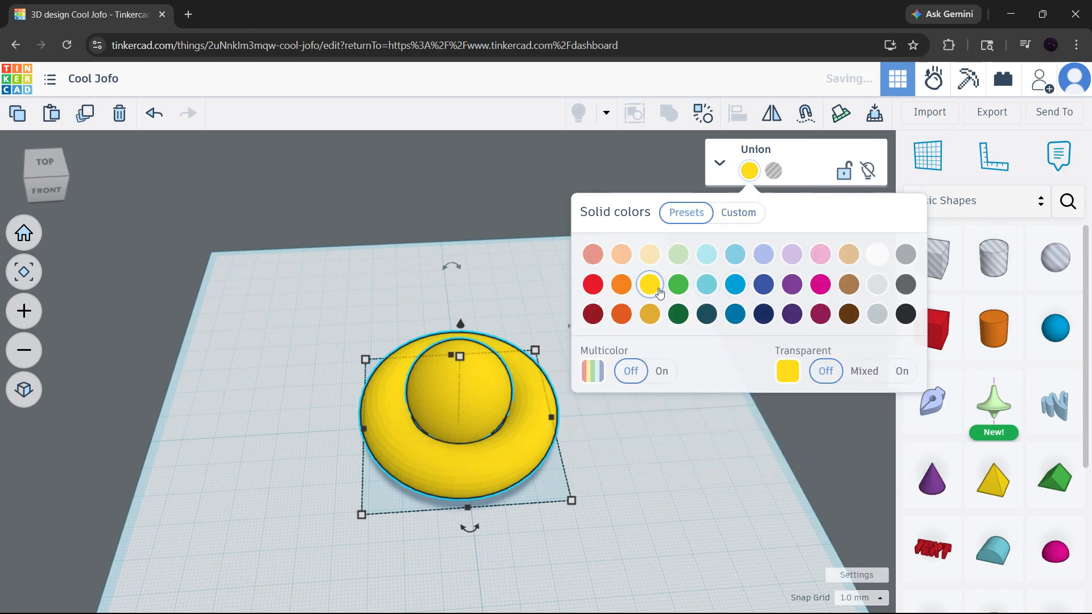
pyautogui.click(622, 284)
pyautogui.click(550, 301)
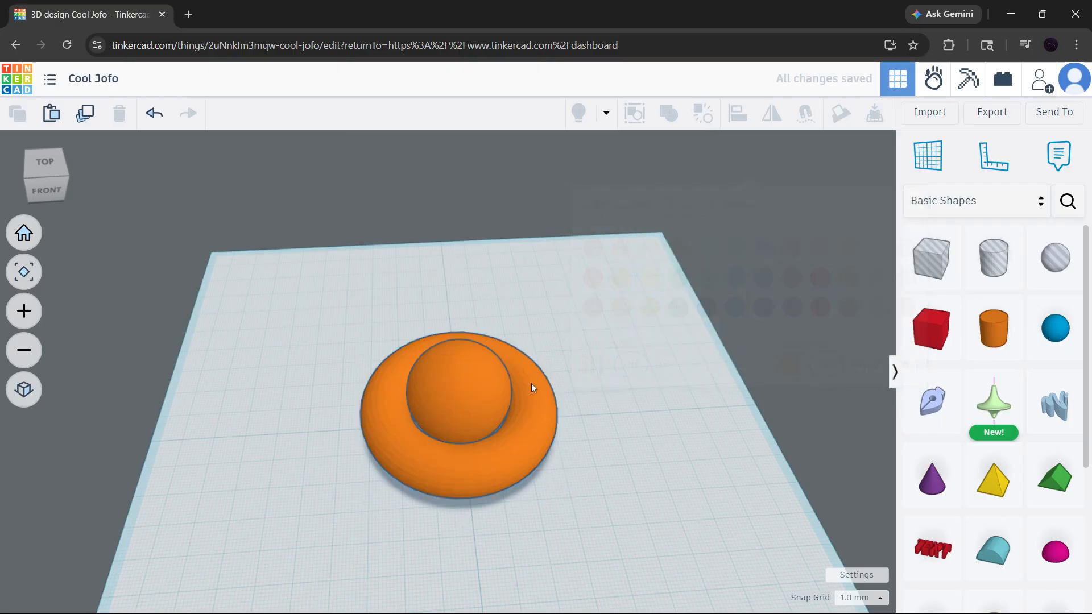
pyautogui.moveTo(531, 383)
pyautogui.mouseDown(button='right')
pyautogui.moveTo(395, 327)
pyautogui.moveTo(543, 357)
pyautogui.moveTo(557, 392)
pyautogui.moveTo(537, 390)
pyautogui.mouseUp(button='right')
pyautogui.click(993, 121)
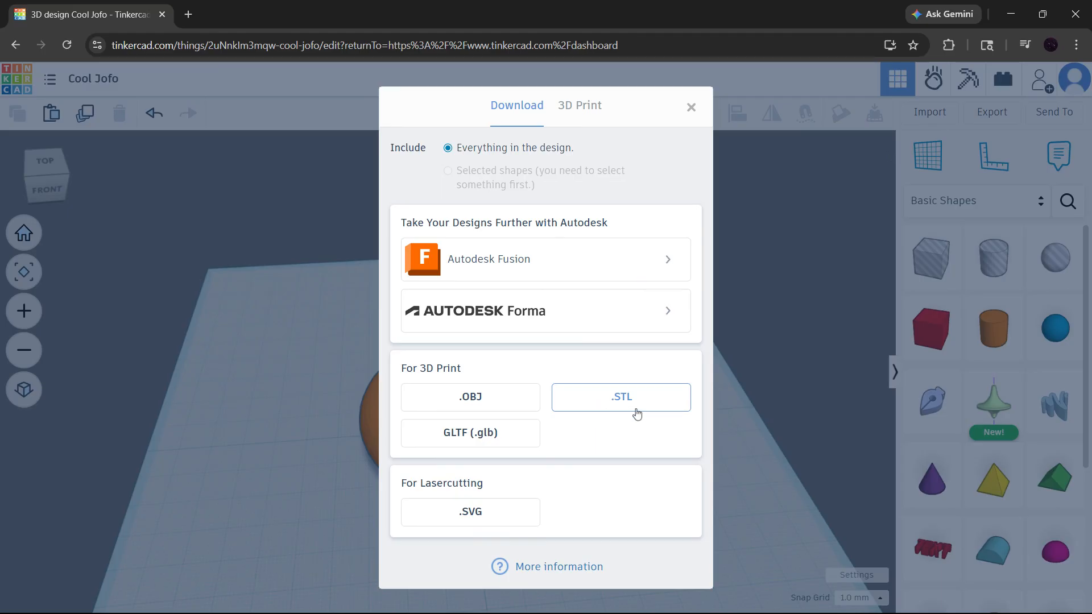
pyautogui.click(749, 407)
pyautogui.moveTo(520, 460); pyautogui.dragTo(506, 433, button='right')
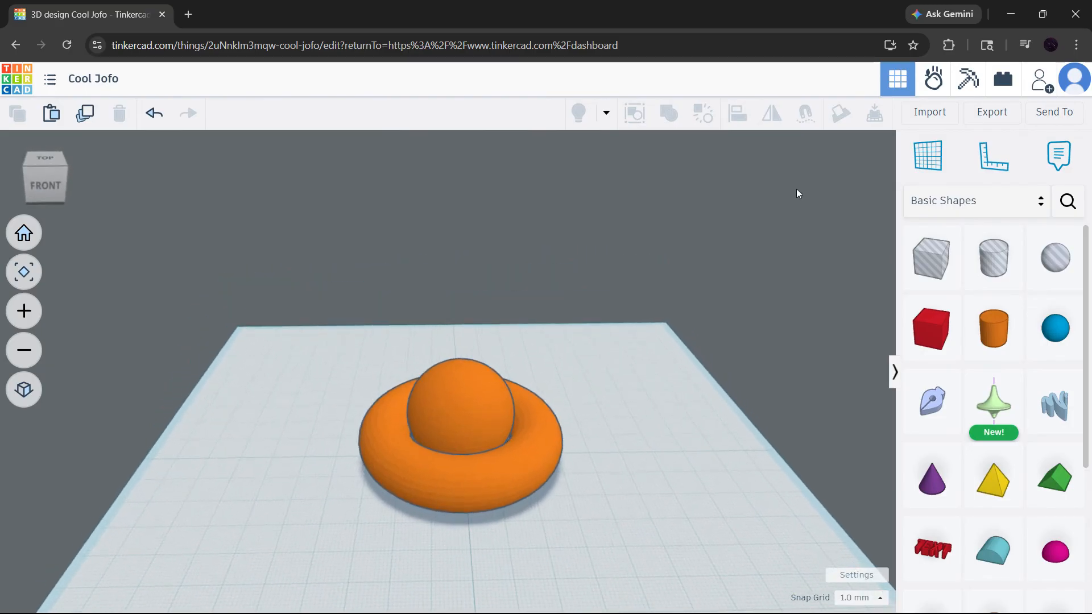
pyautogui.click(915, 117)
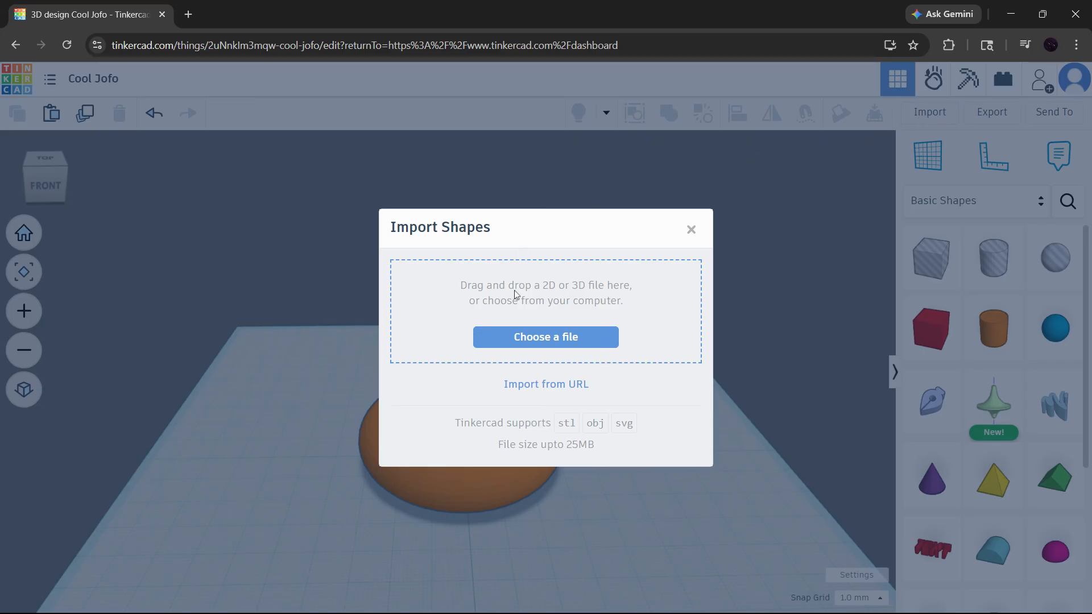
pyautogui.click(742, 370)
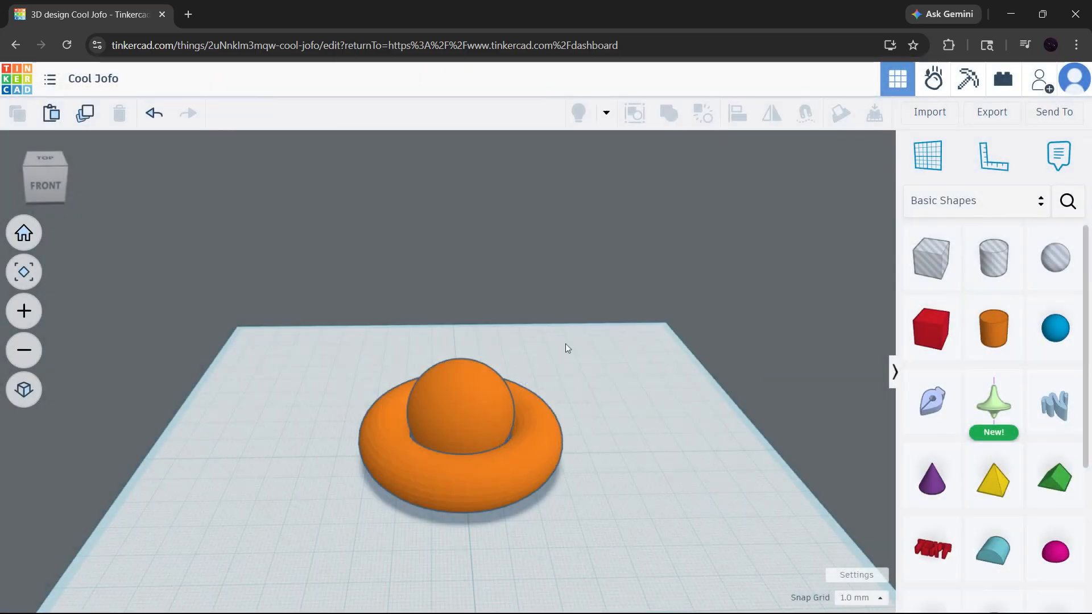
# Open the export options to download the design
pyautogui.click(992, 124)
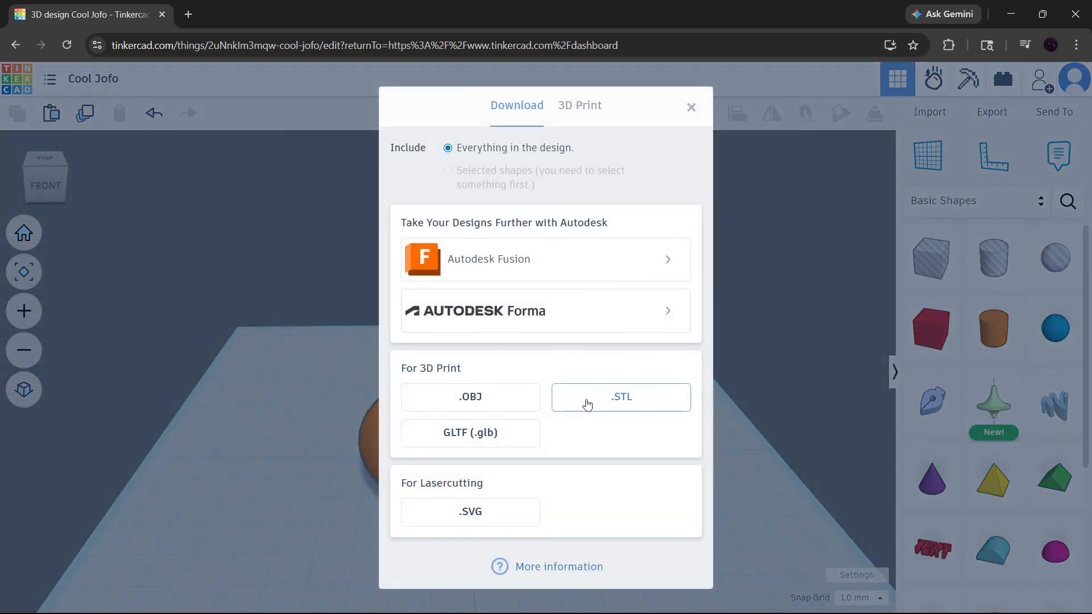